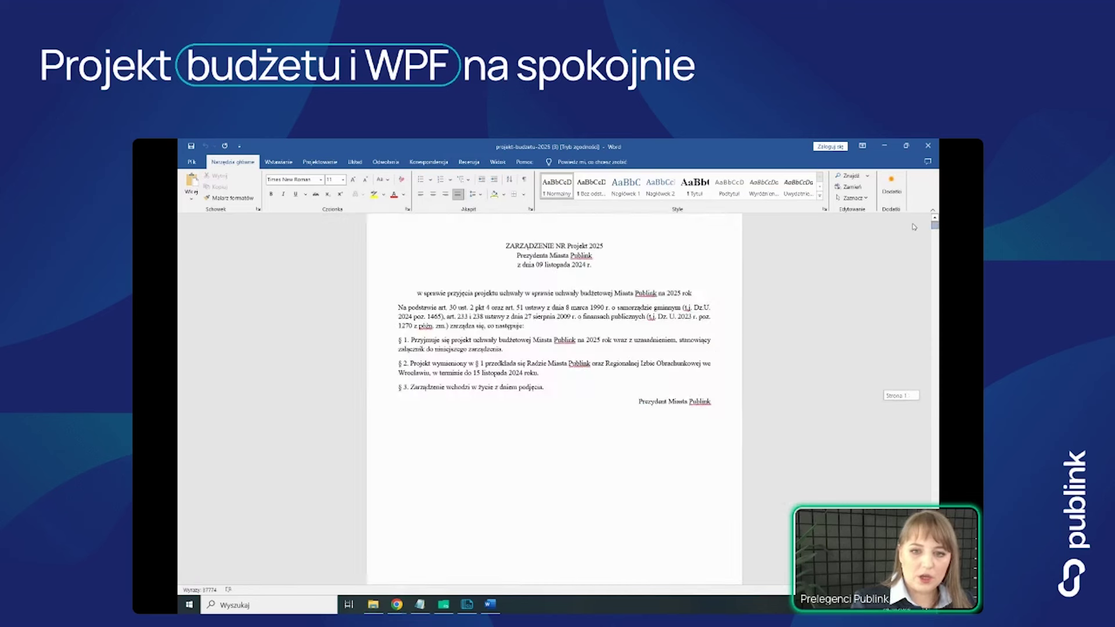
Step: Switch to the budget project in Chrome and view the purpose options for the first expenditure in section 010
left_click(887, 148)
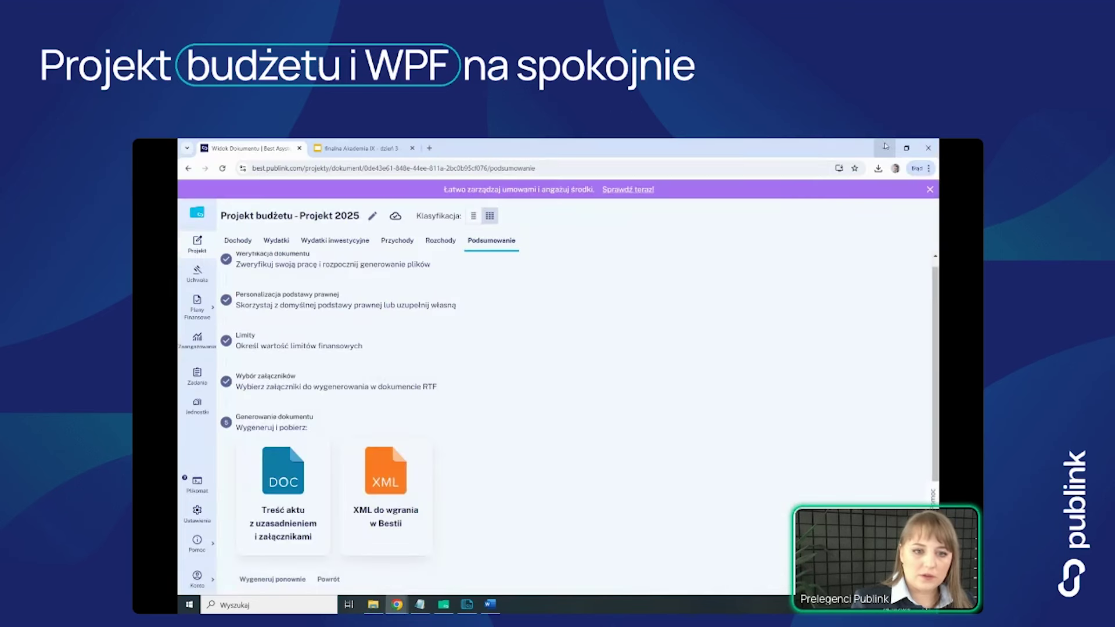
left_click(276, 241)
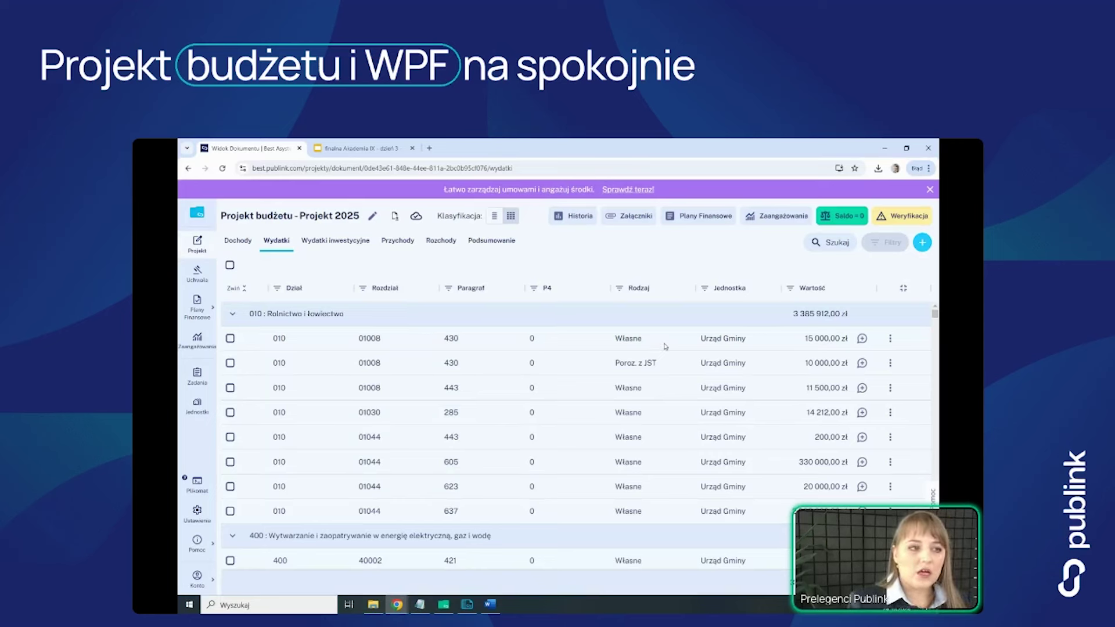
left_click(862, 338)
left_click(812, 270)
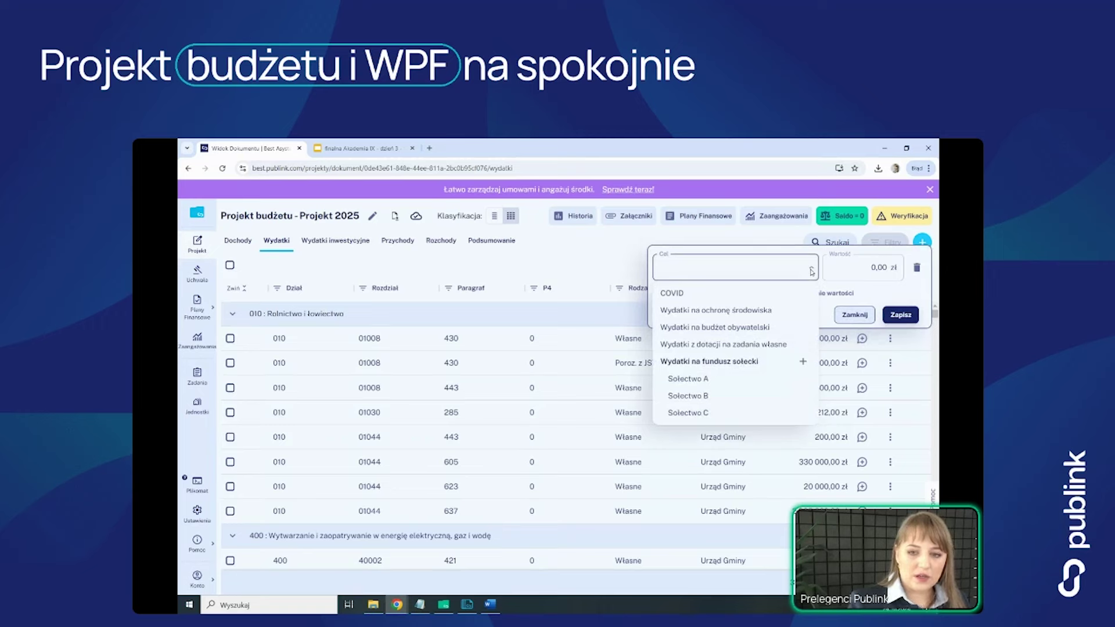
left_click(467, 552)
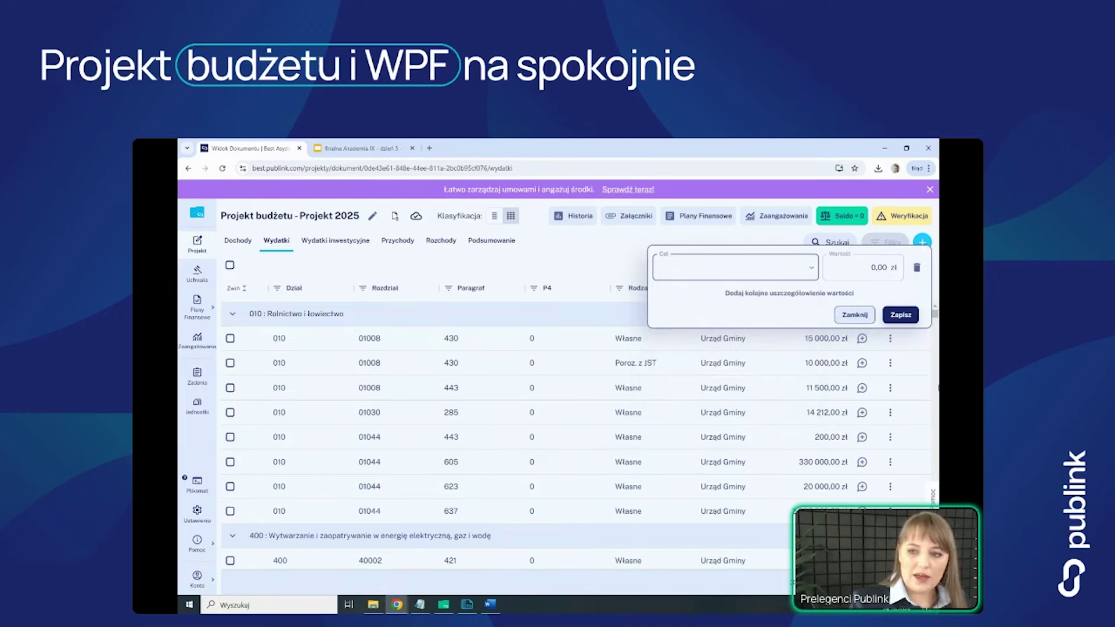
left_click(854, 315)
Step: Open the value breakdown of expenditure 758/75818/481, add another breakdown line to view its reserve purposes, and close it without saving
scroll(400, 405, "down", 10)
scroll(400, 405, "down", 10)
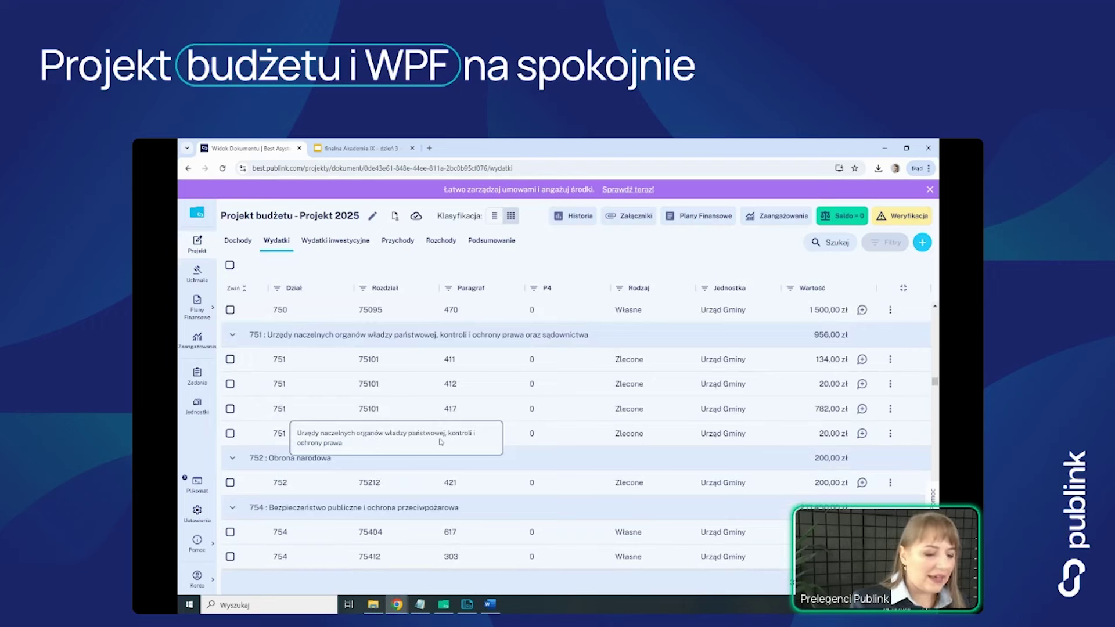
scroll(340, 452, "down", 5)
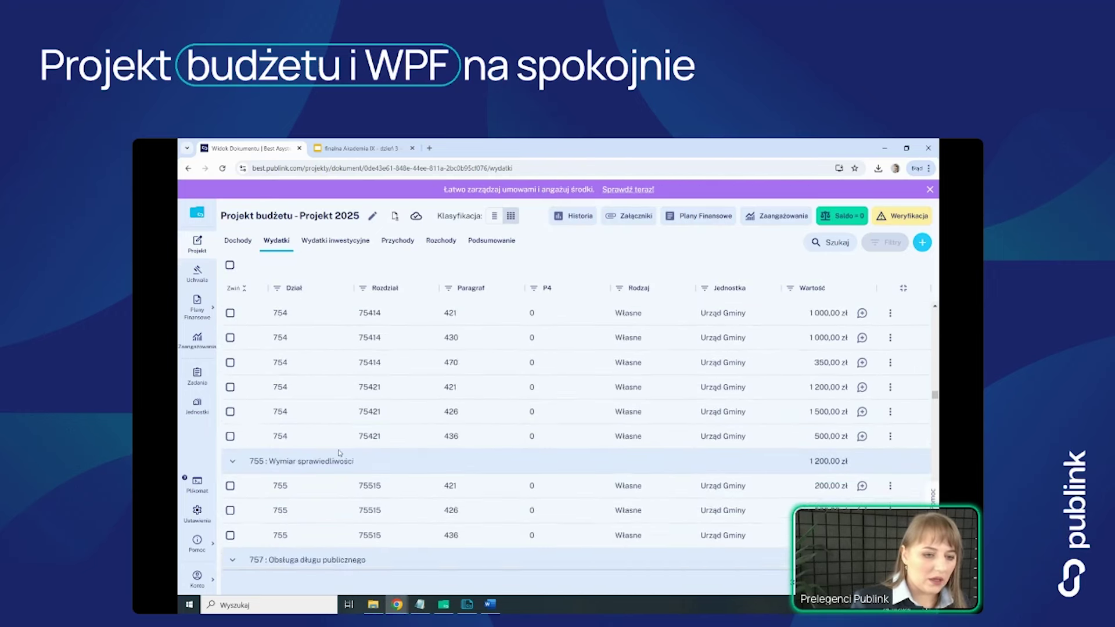
scroll(340, 453, "down", 6)
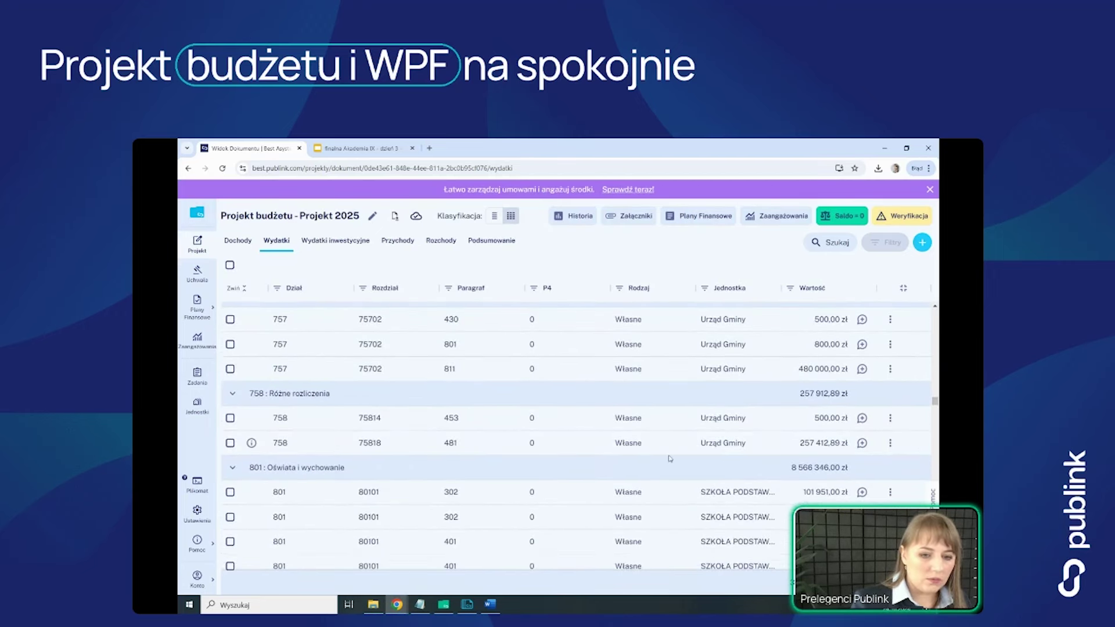
left_click(861, 443)
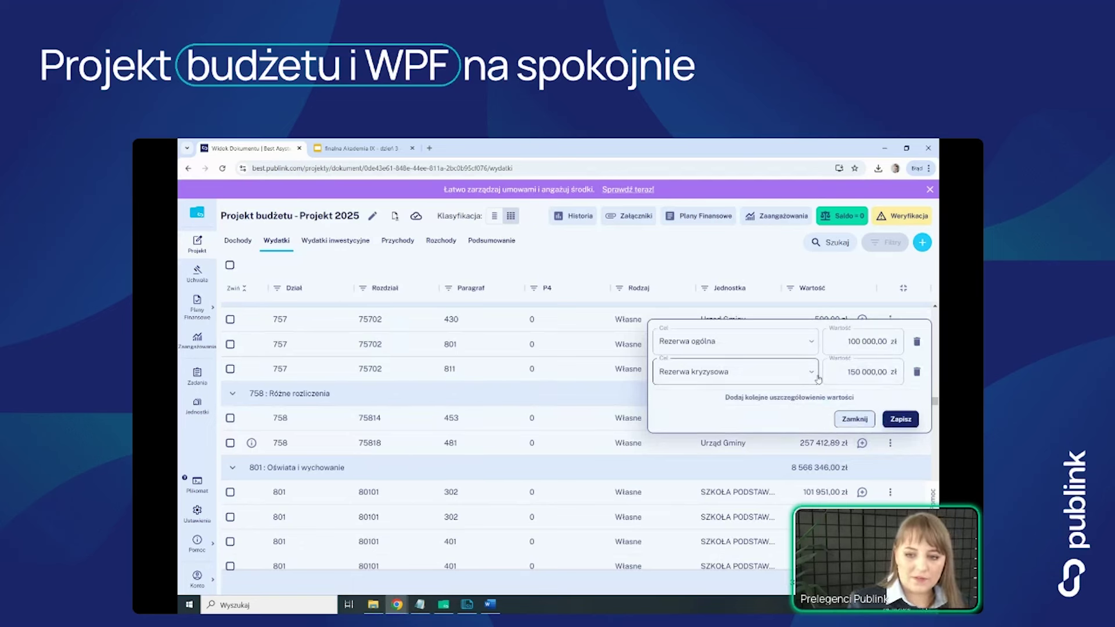
left_click(811, 398)
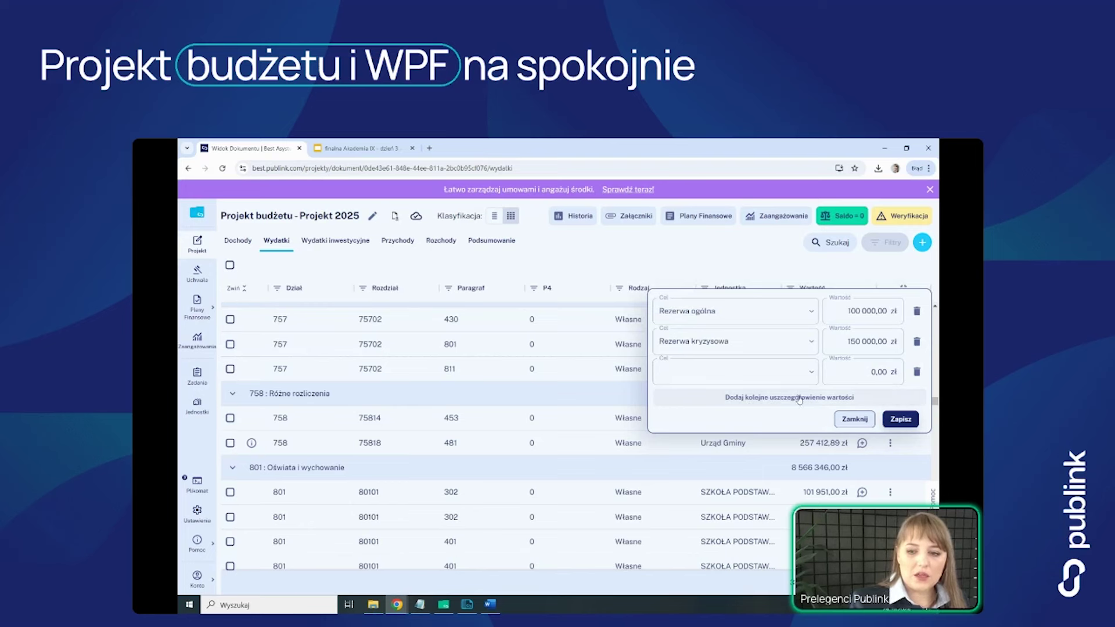
left_click(810, 374)
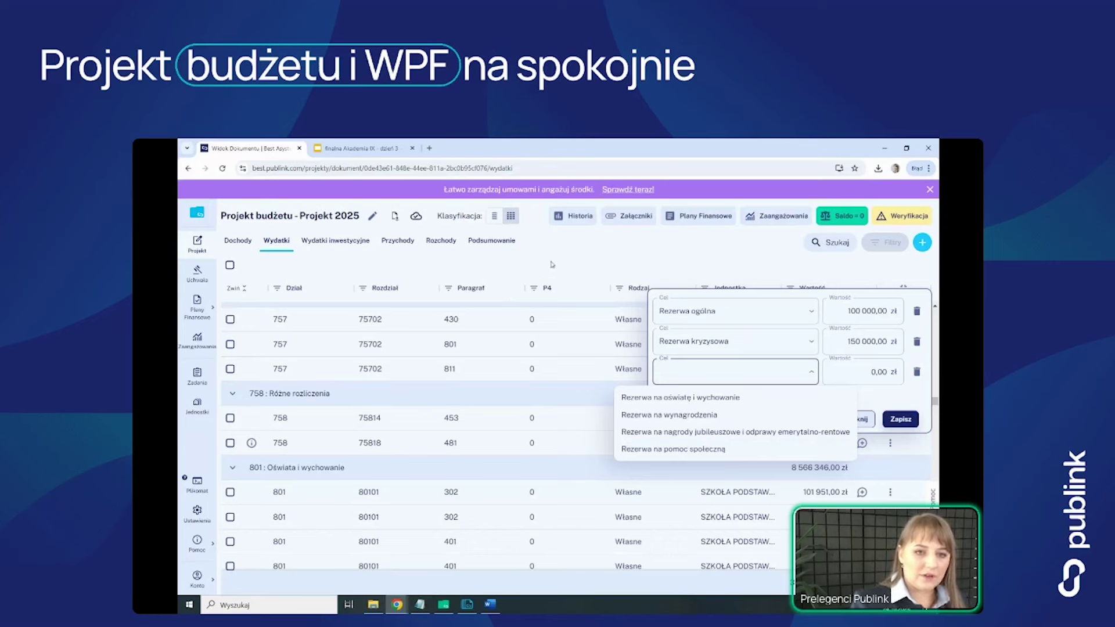
left_click(575, 262)
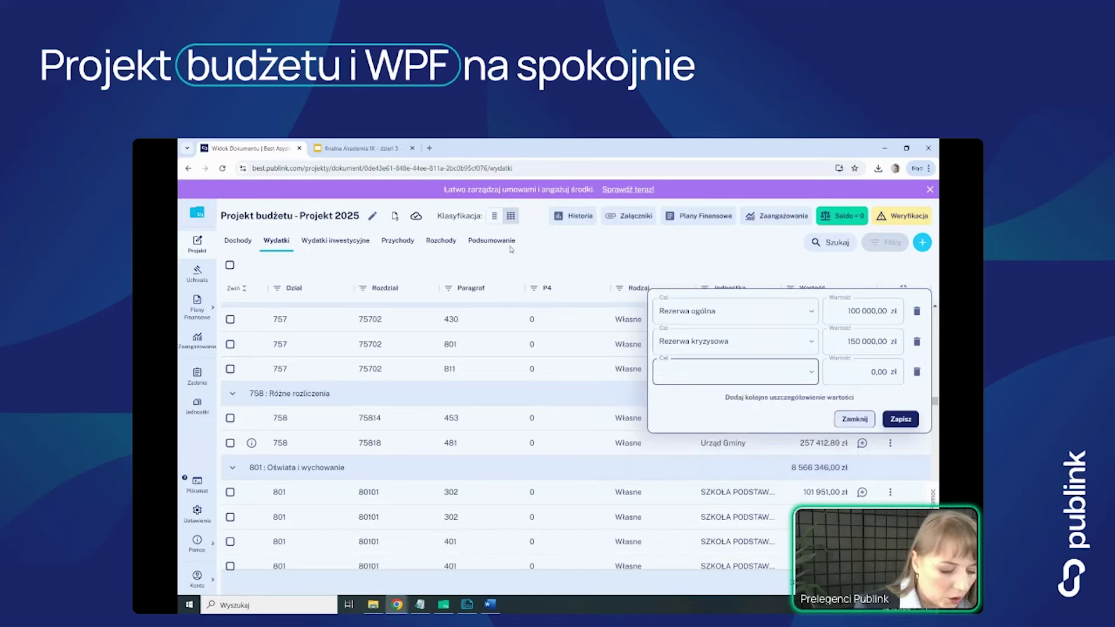
left_click(596, 247)
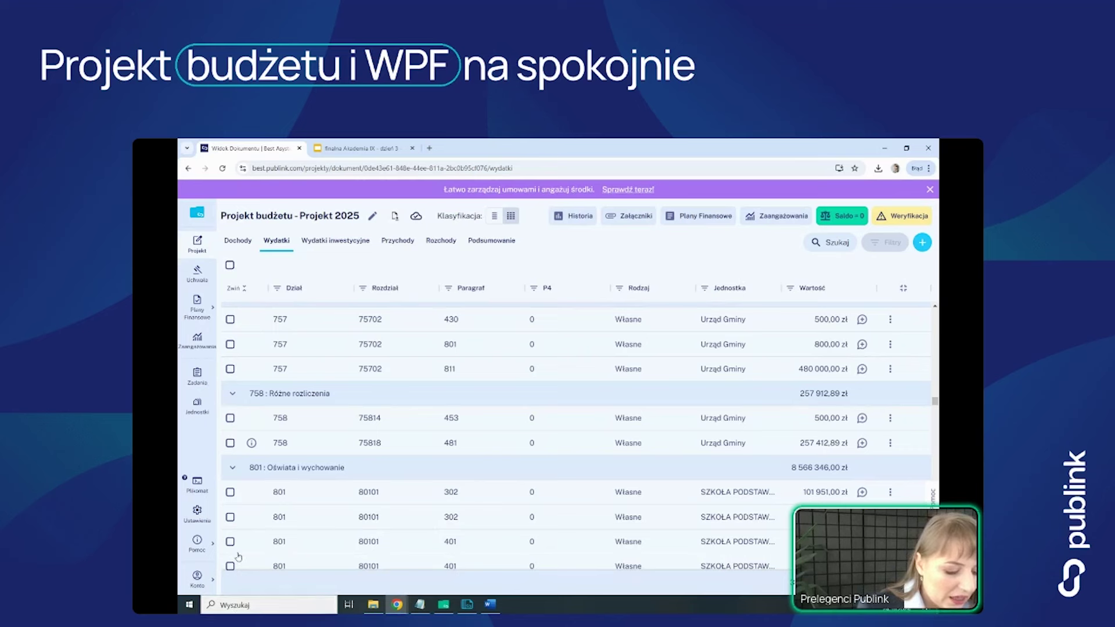
Step: Look through the task dictionary's lists of income tasks, current tasks, investment tasks, and sources of revenues and outgoings
left_click(197, 378)
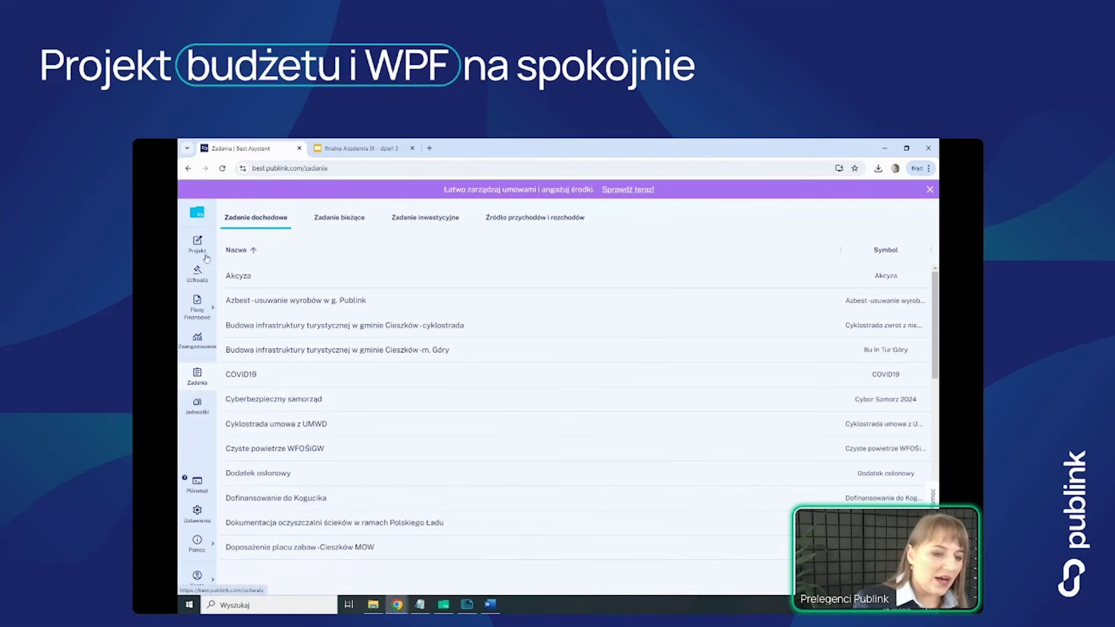
scroll(448, 353, "down", 3)
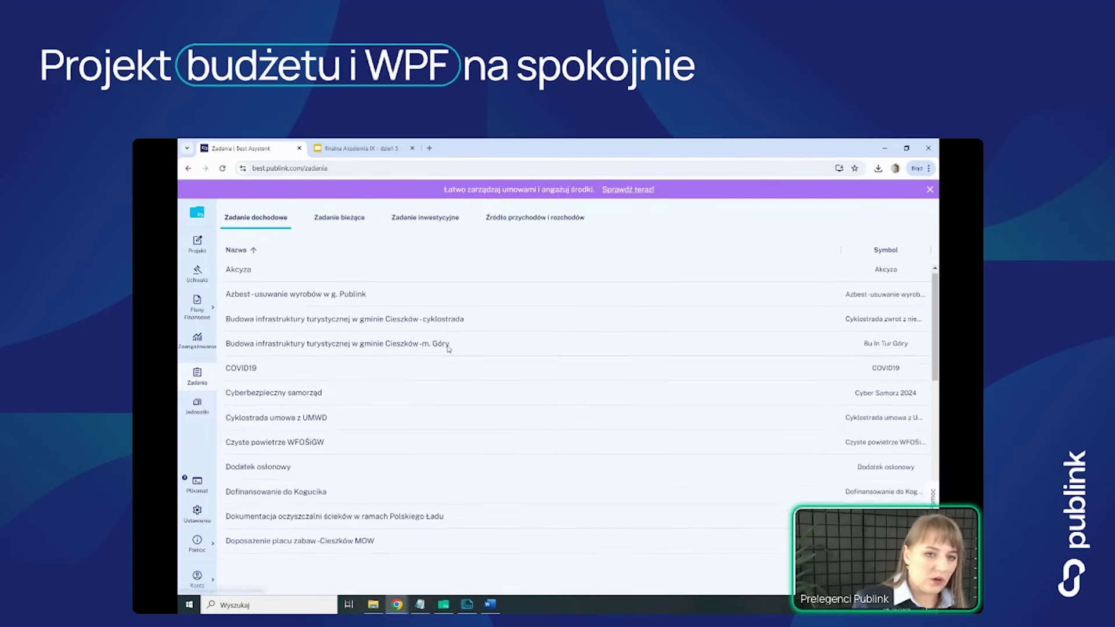
scroll(441, 352, "up", 3)
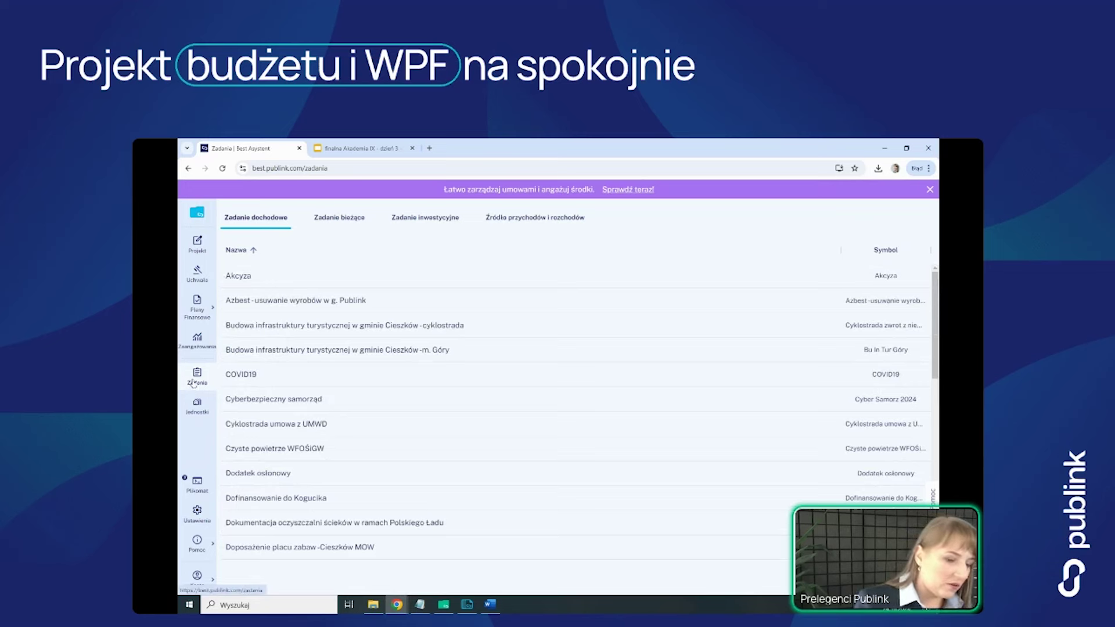
left_click(342, 226)
left_click(456, 227)
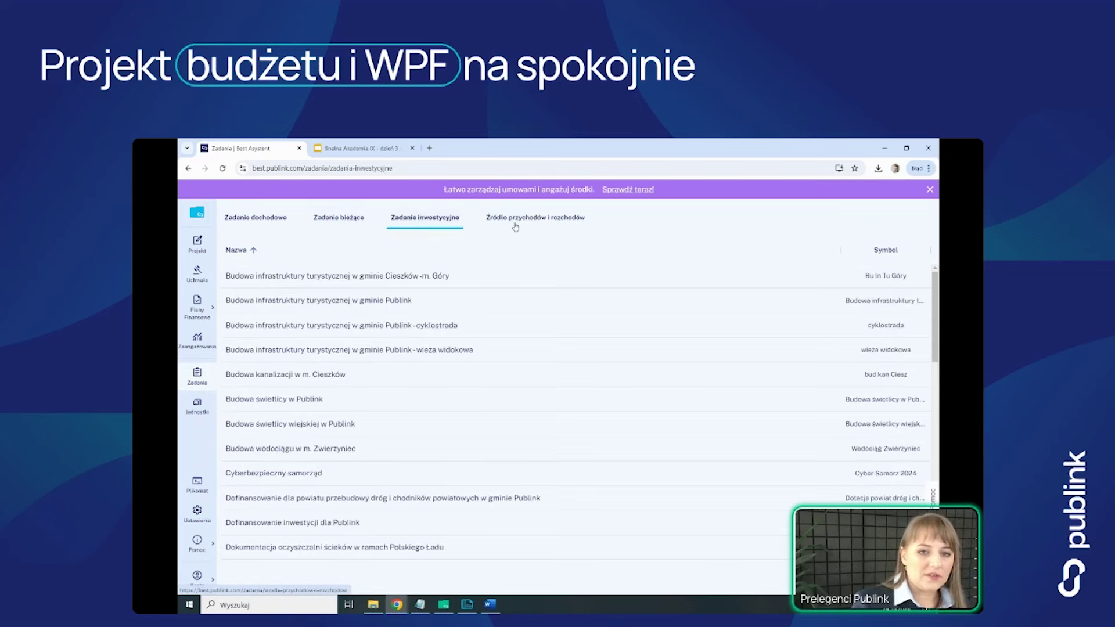
left_click(515, 224)
left_click(270, 220)
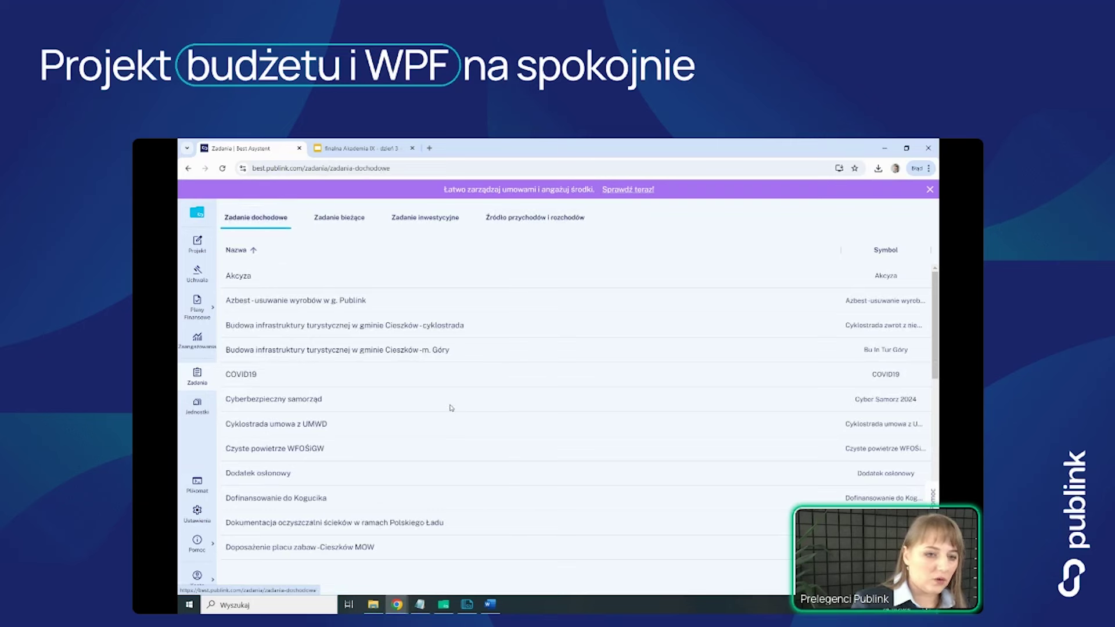
scroll(338, 331, "down", 5)
left_click(425, 217)
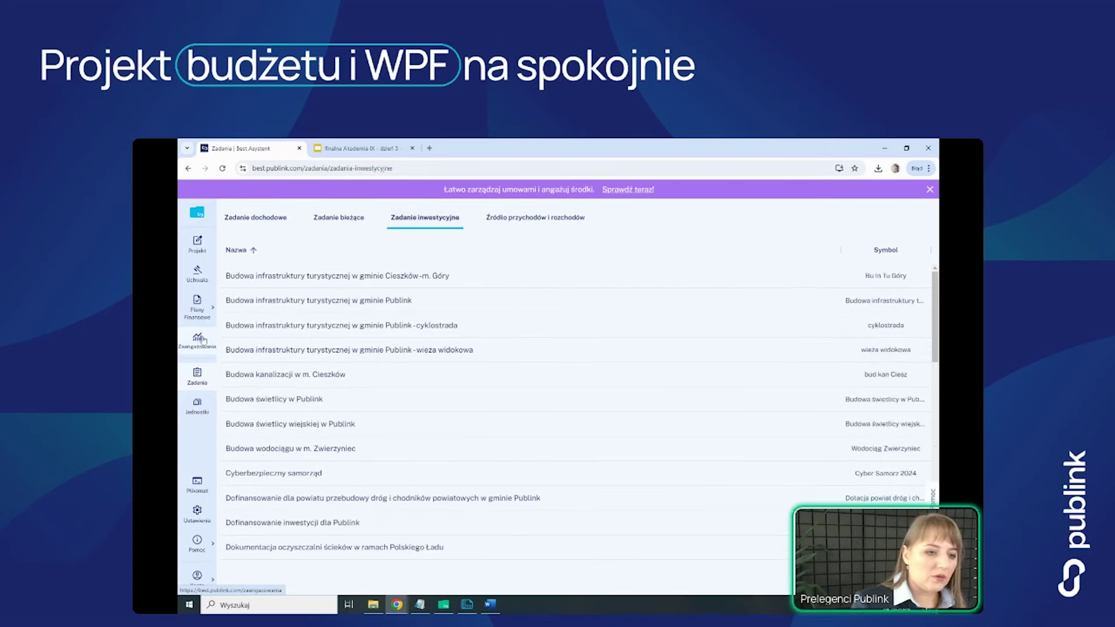
Step: Open the commitments (Zaangażowania) list and bring up the Plikomat window
left_click(197, 339)
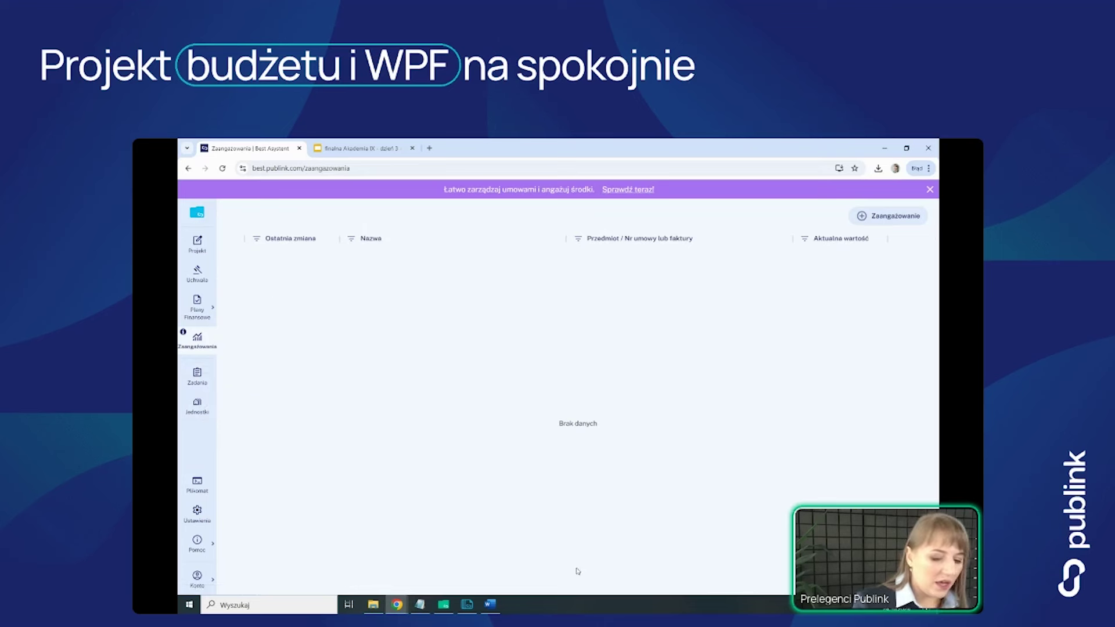
left_click(468, 605)
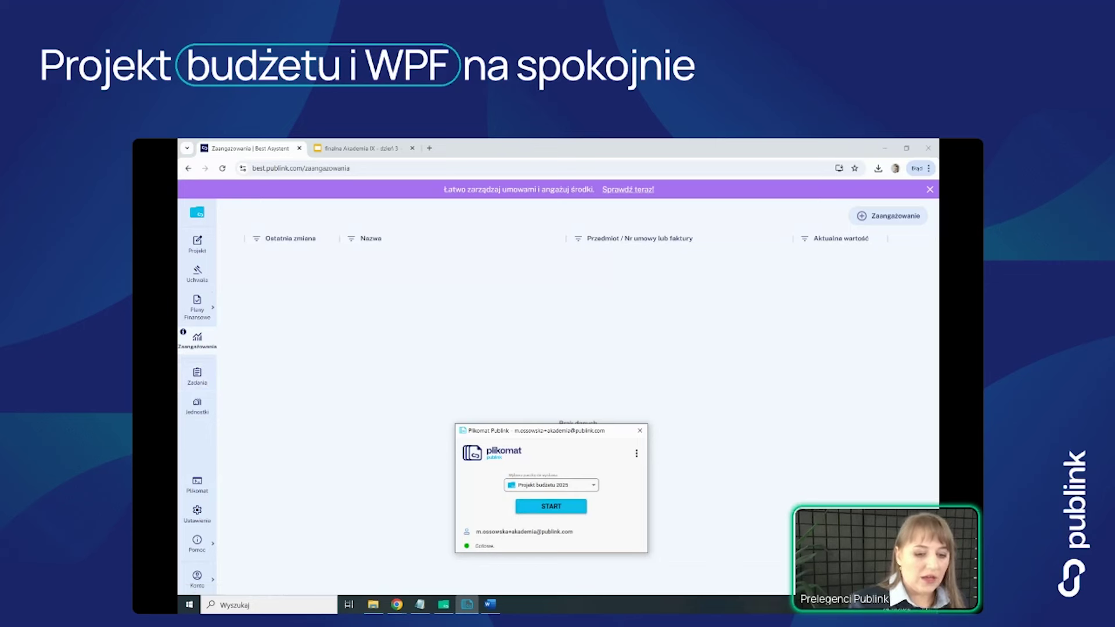
Step: Switch to WPF Asystent and open the last of the 2025 WPF projects, X/2025
mouse_move(449, 608)
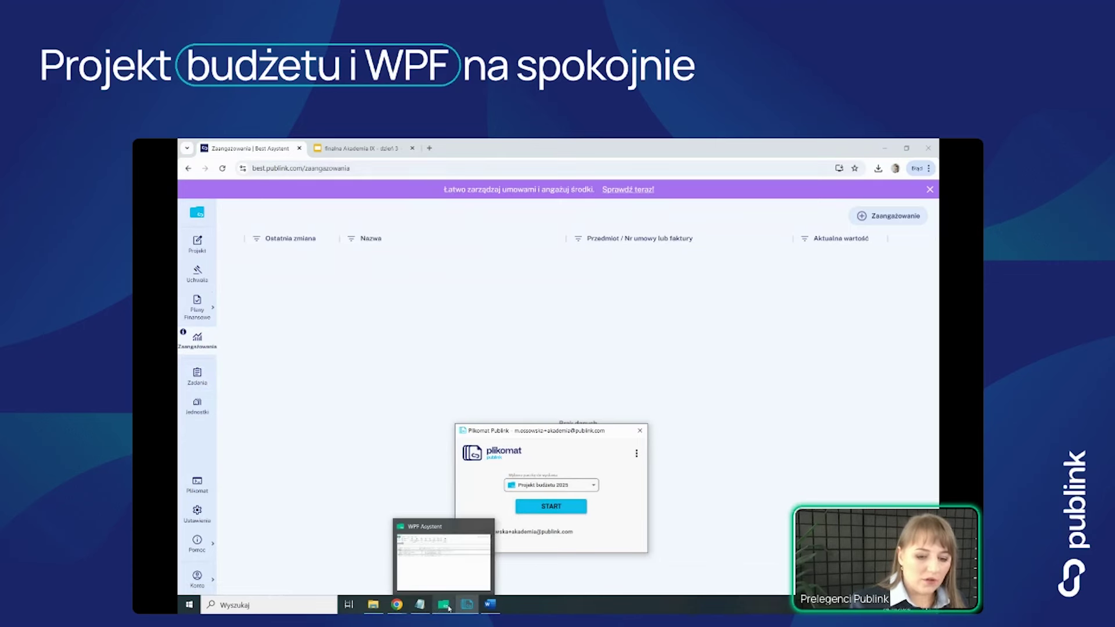
left_click(445, 562)
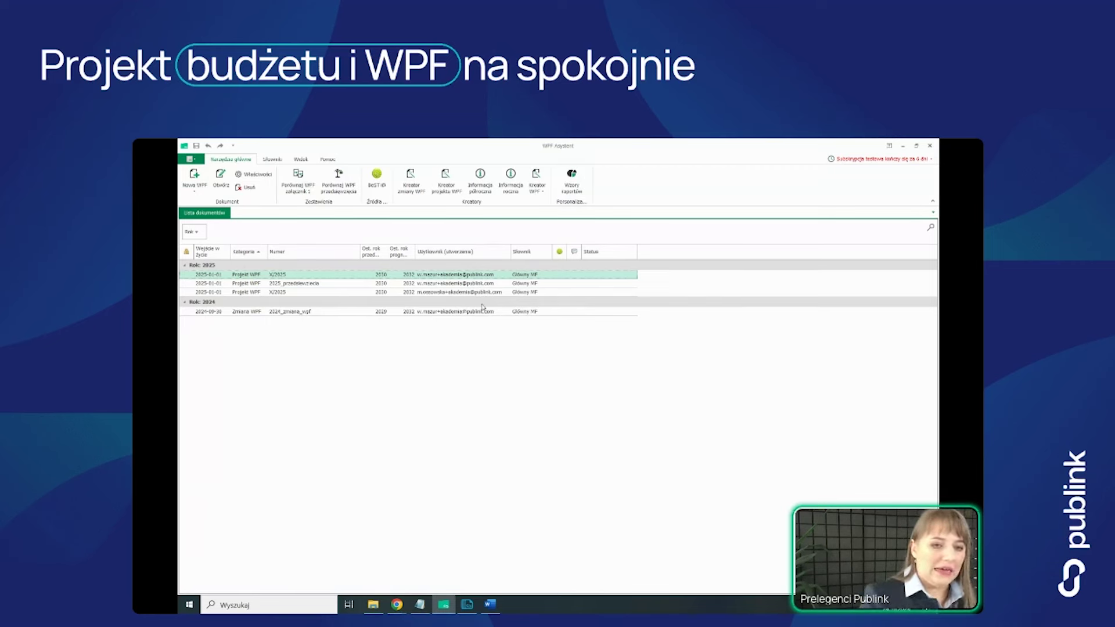
left_click(498, 292)
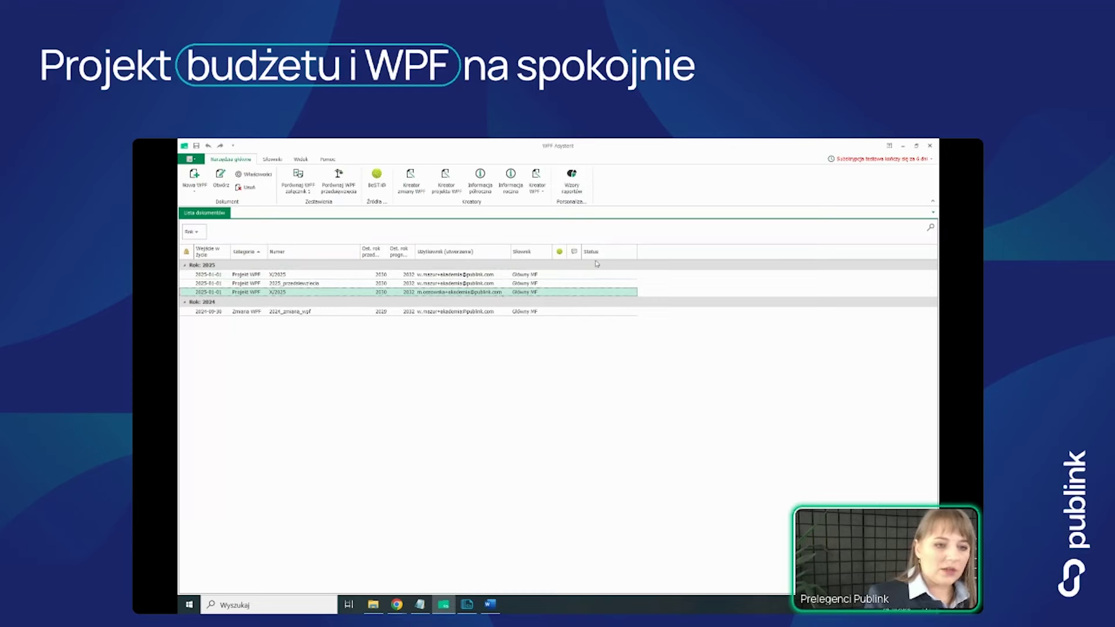
double_click(317, 296)
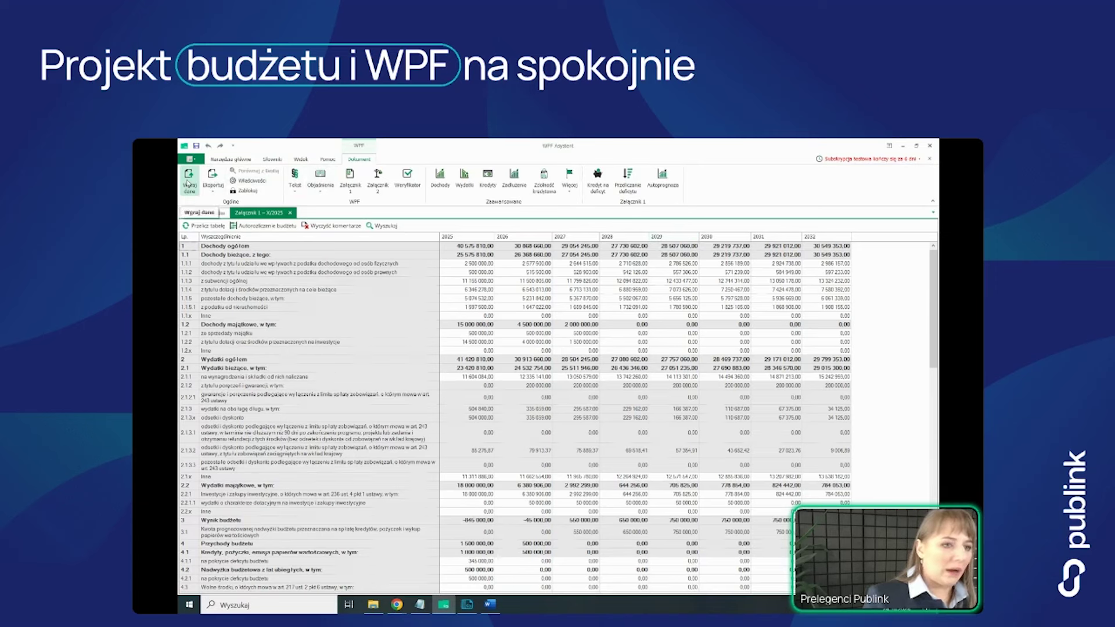
Step: Load the projekt-budzetu-2025 XML file into the WPF data import and recalculate the data for the preview
left_click(188, 183)
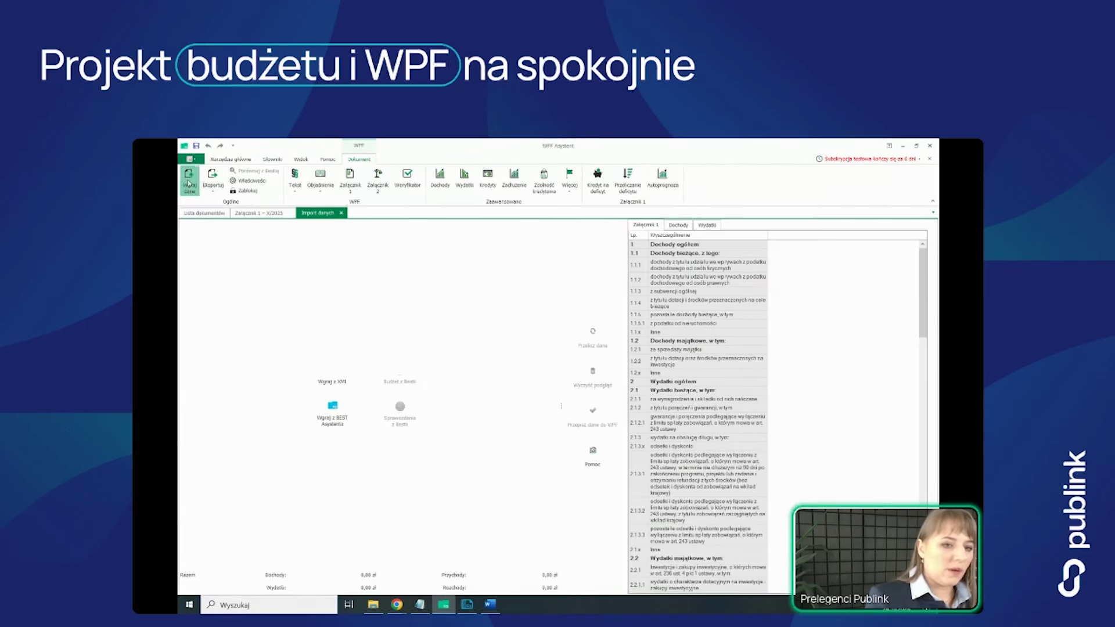
left_click(332, 381)
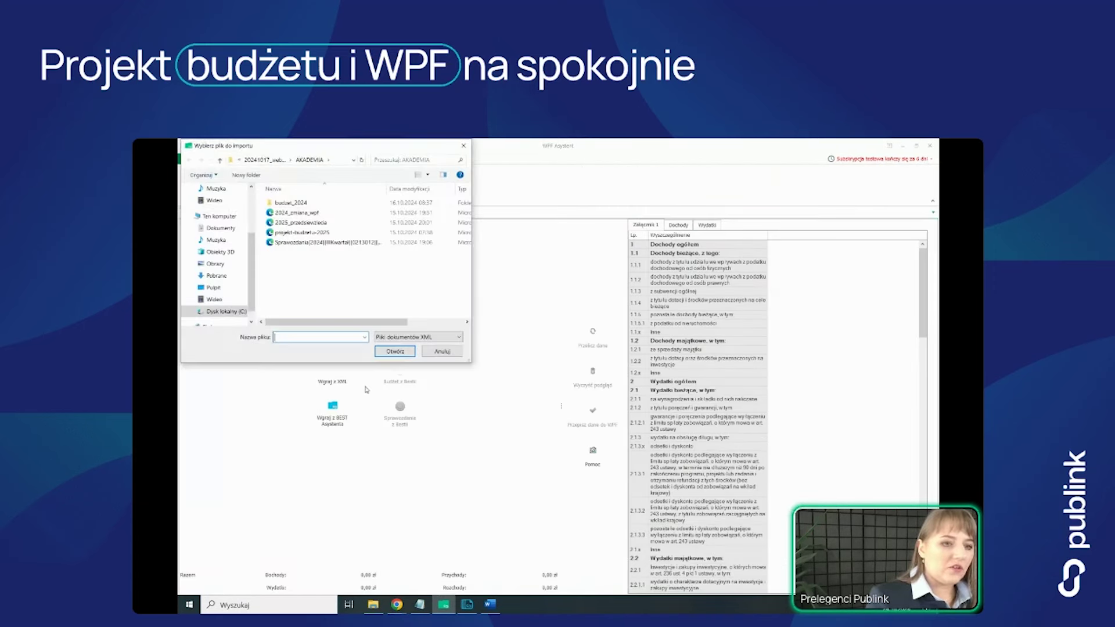
left_click(306, 232)
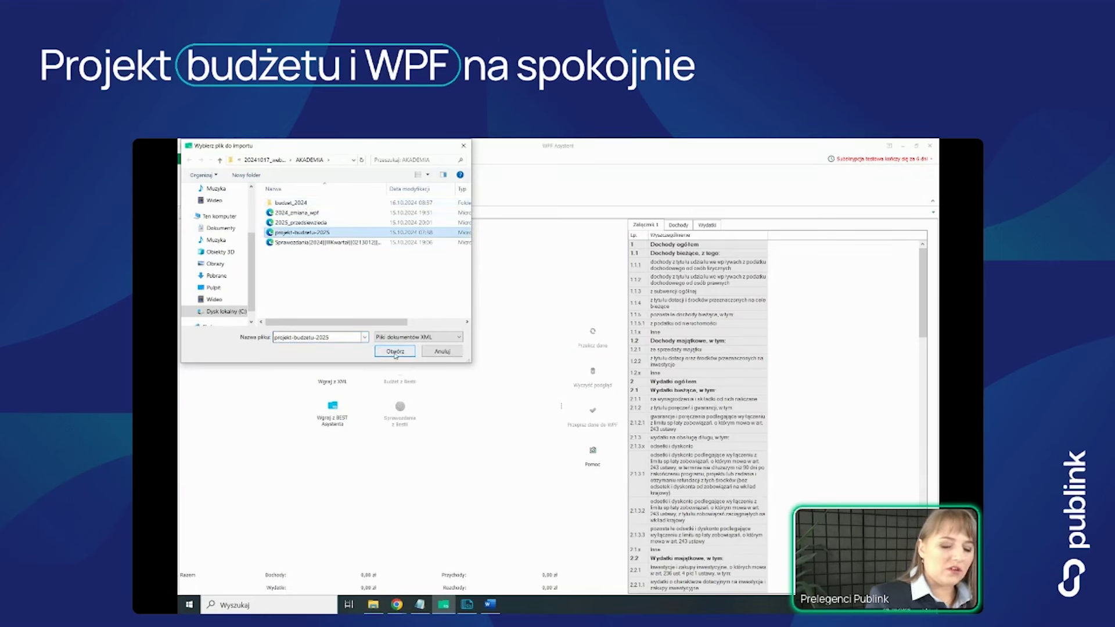
left_click(395, 351)
left_click(592, 336)
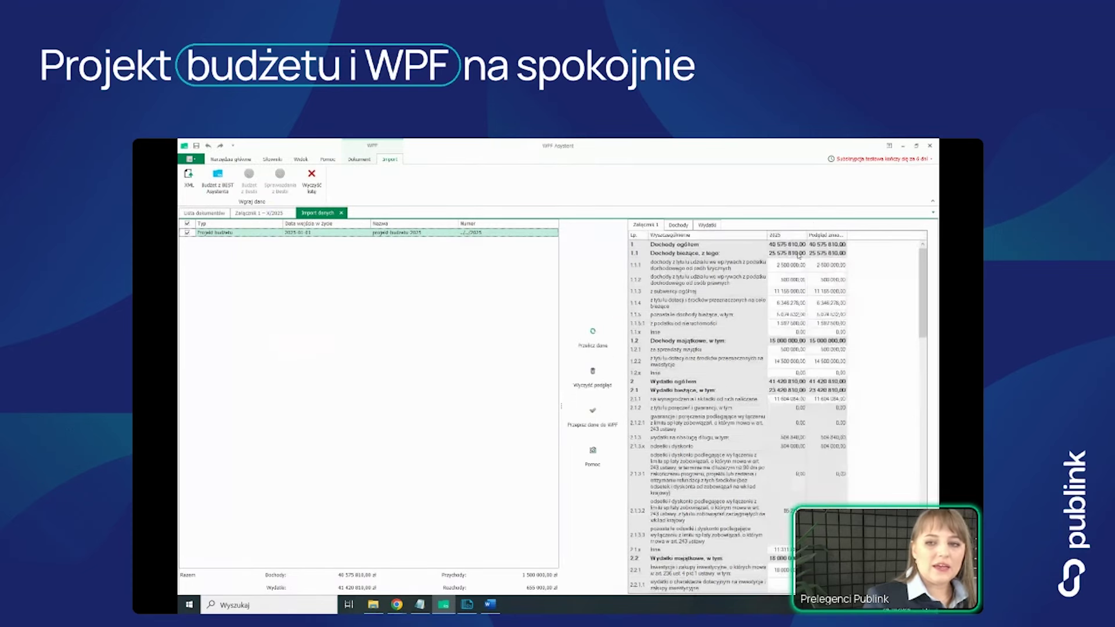
Step: Compare the 2025 values with the import preview in Załącznik 1, and close the import and the WPF document
scroll(840, 310, "down", 10)
scroll(776, 421, "down", 10)
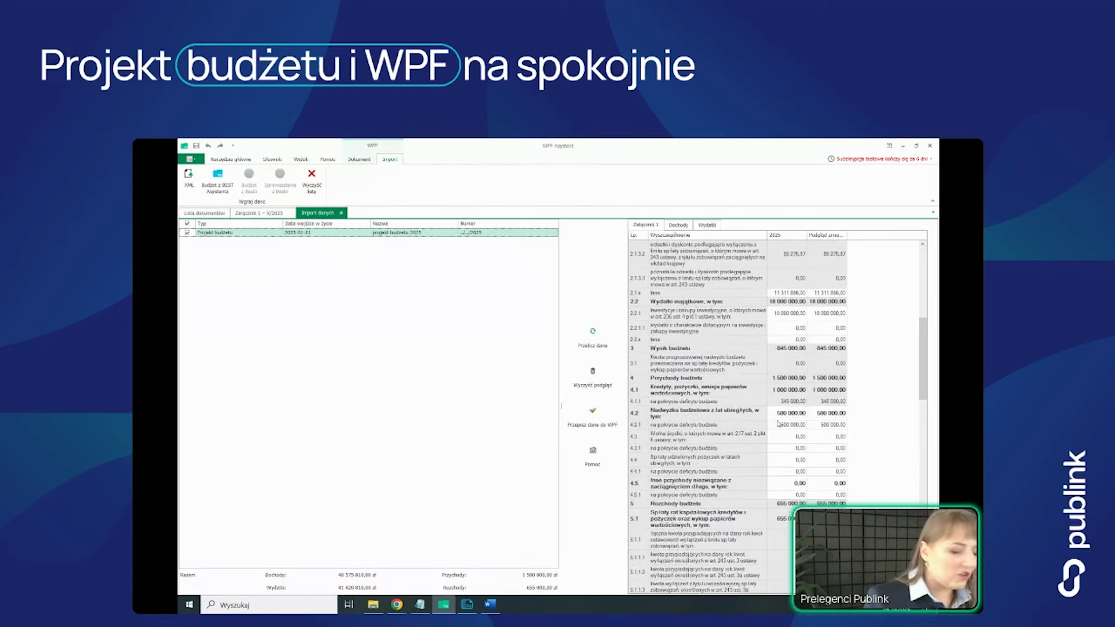
scroll(775, 427, "up", 20)
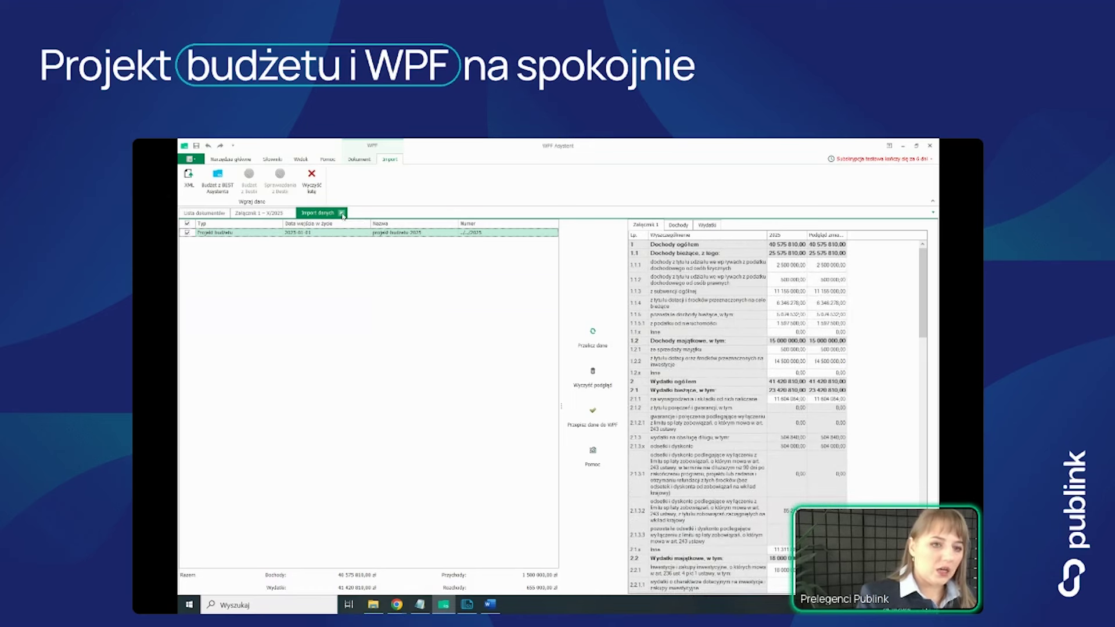
left_click(341, 212)
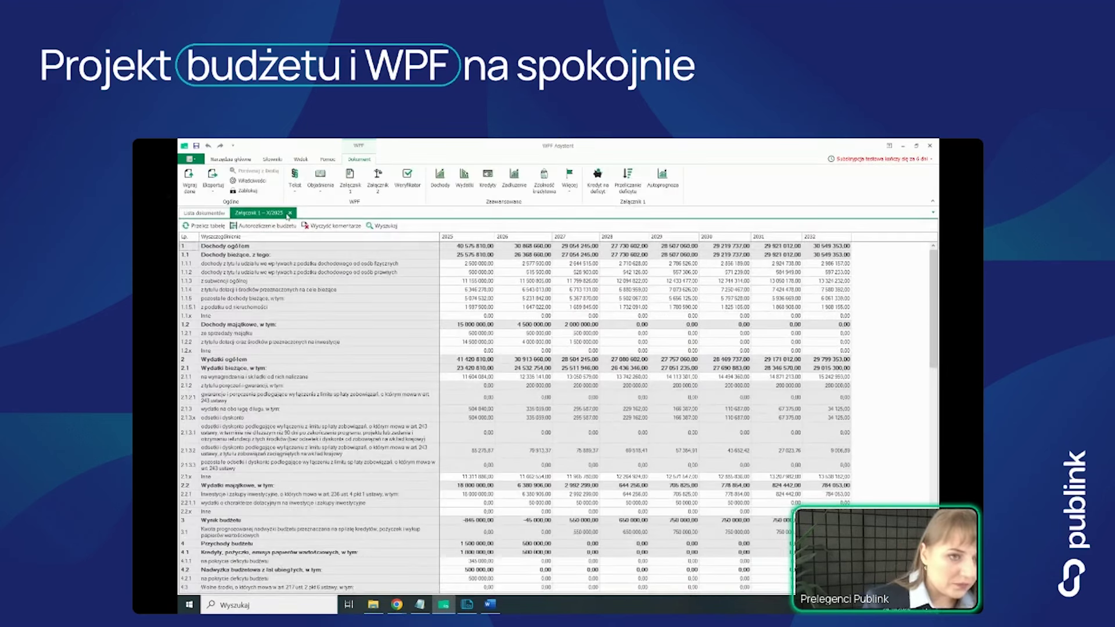
left_click(290, 213)
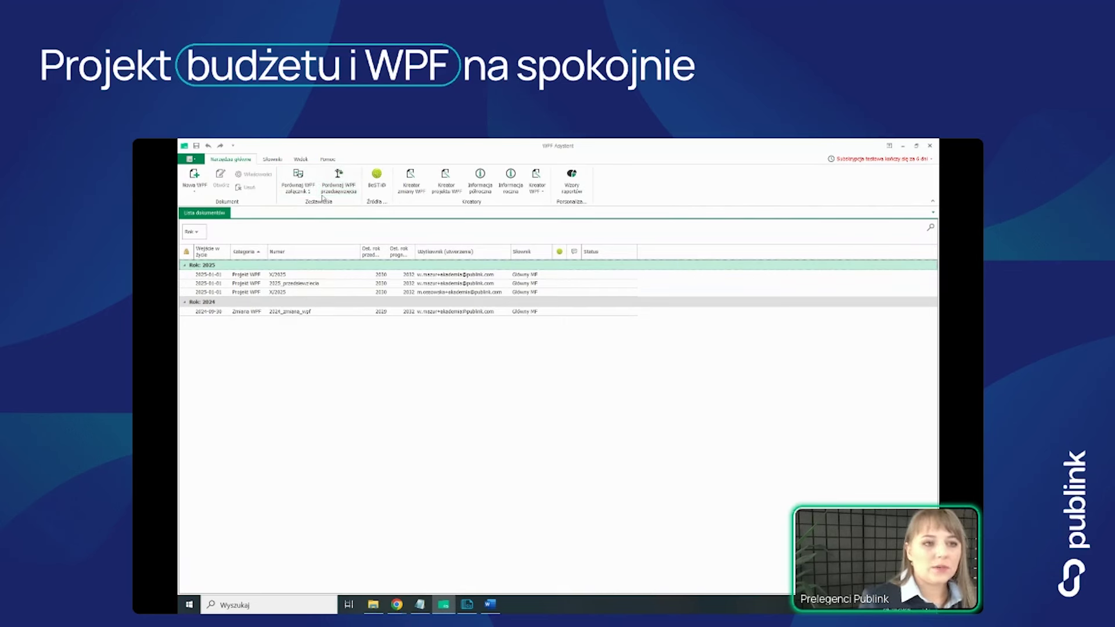
Step: Add an undertaking named "Nowe zadanie inwestycyjne" to the undertakings dictionary, with category "Program, projekt lub zadanie pozostałe" and organisational unit Urząd Gminy
left_click(273, 159)
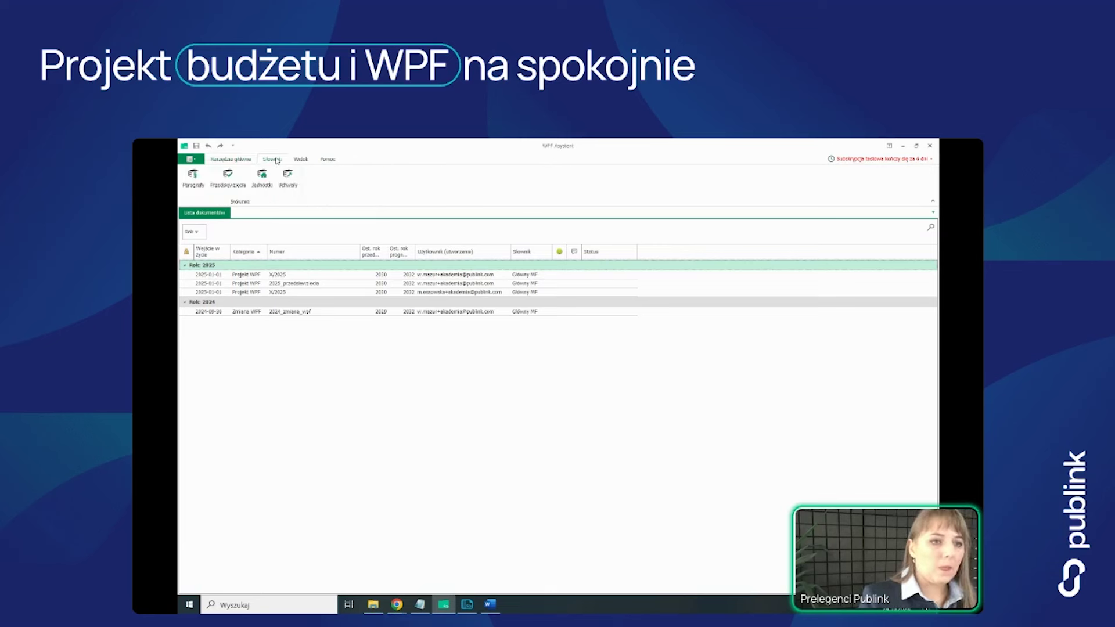
left_click(227, 176)
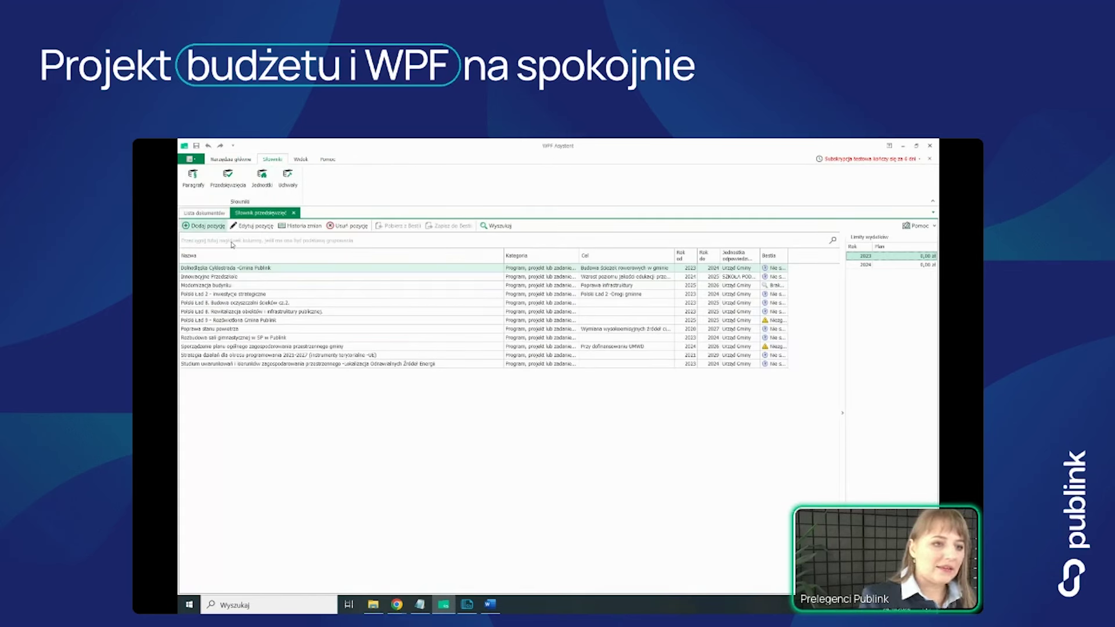
left_click(206, 225)
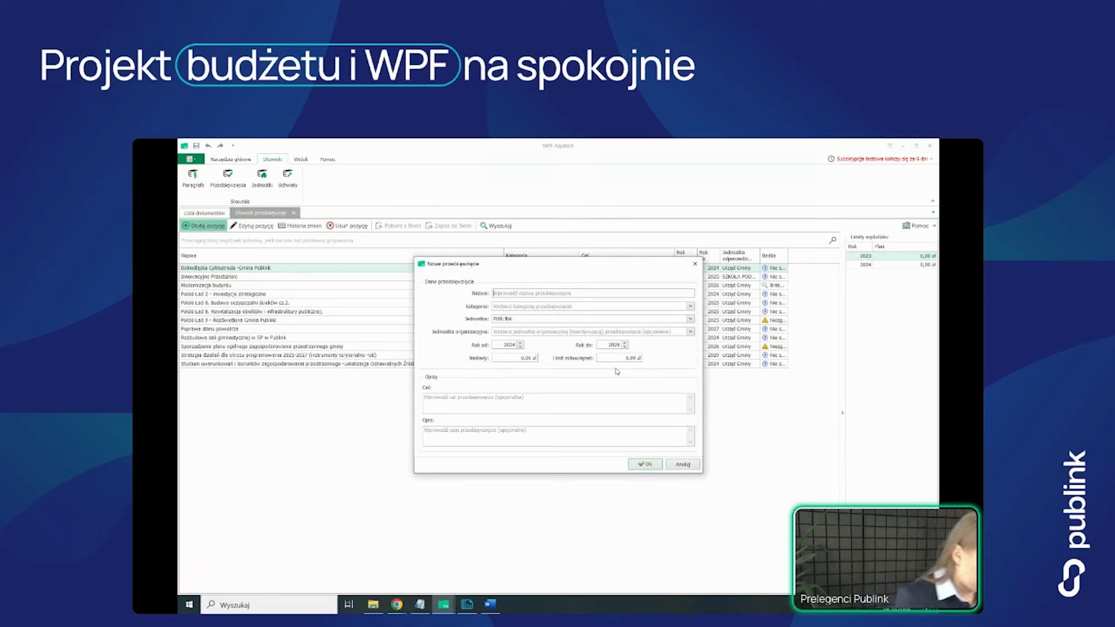
type("Nowe zadanie inwestycyjne")
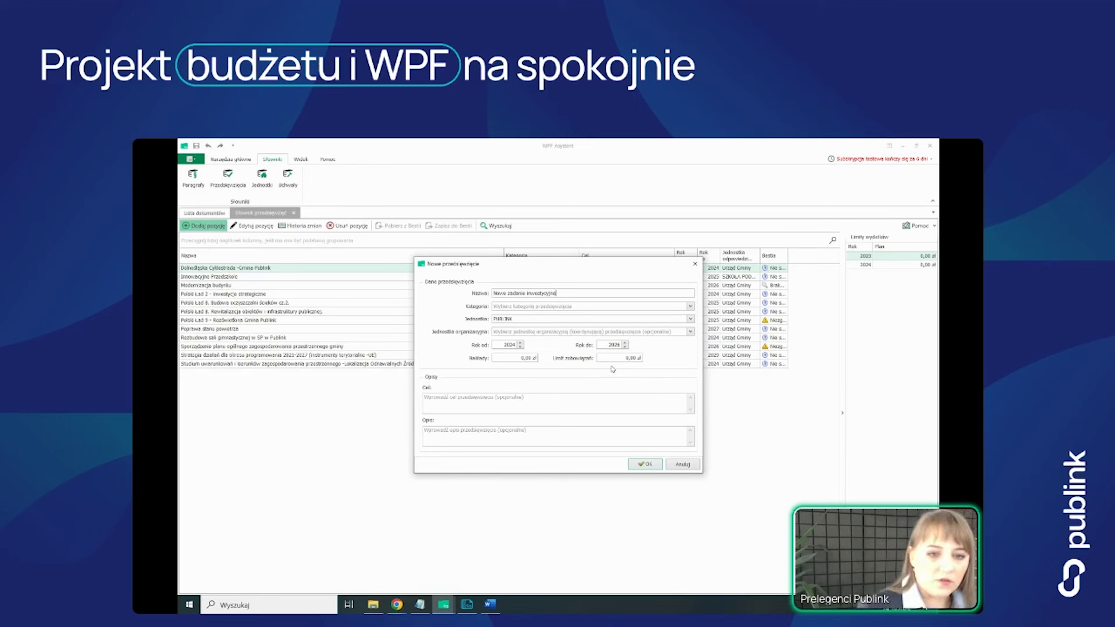
left_click(532, 307)
left_click(537, 329)
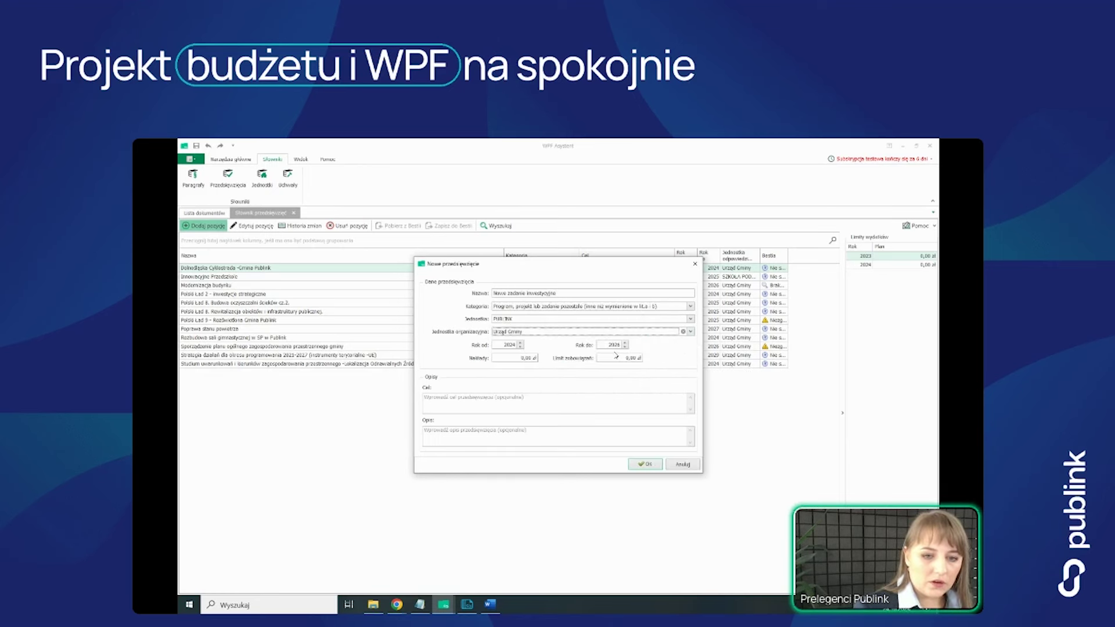
Step: Enter "Poprawa jakości życia mieszkańców" as the new undertaking's goal (Cel) and save the undertaking
left_click(462, 399)
type("Poprawa jakości życia mieszkańców")
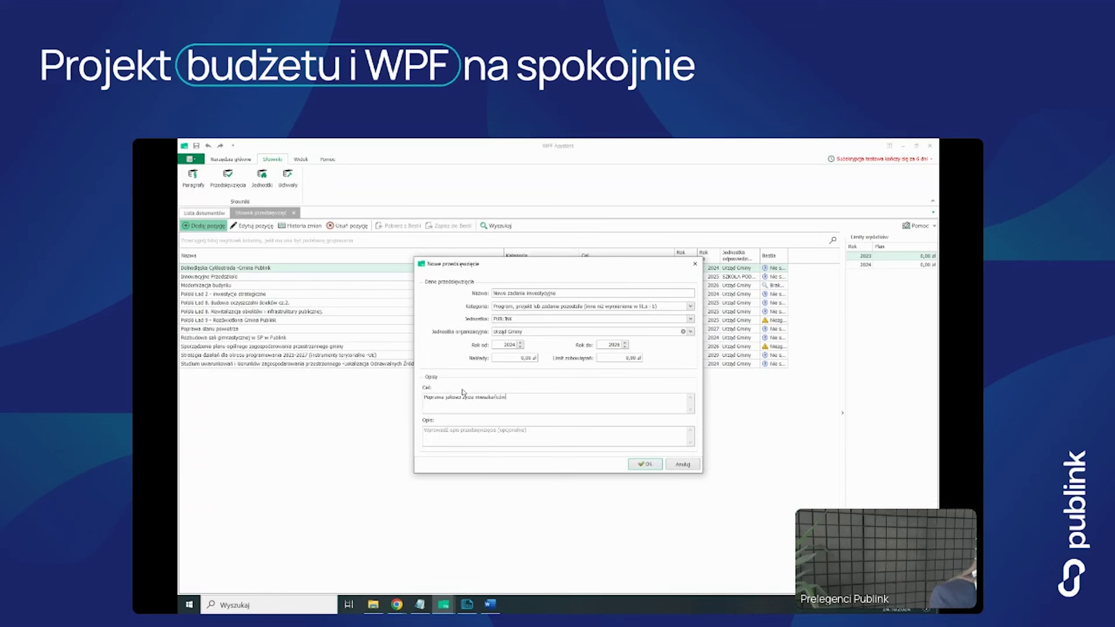
left_click(646, 465)
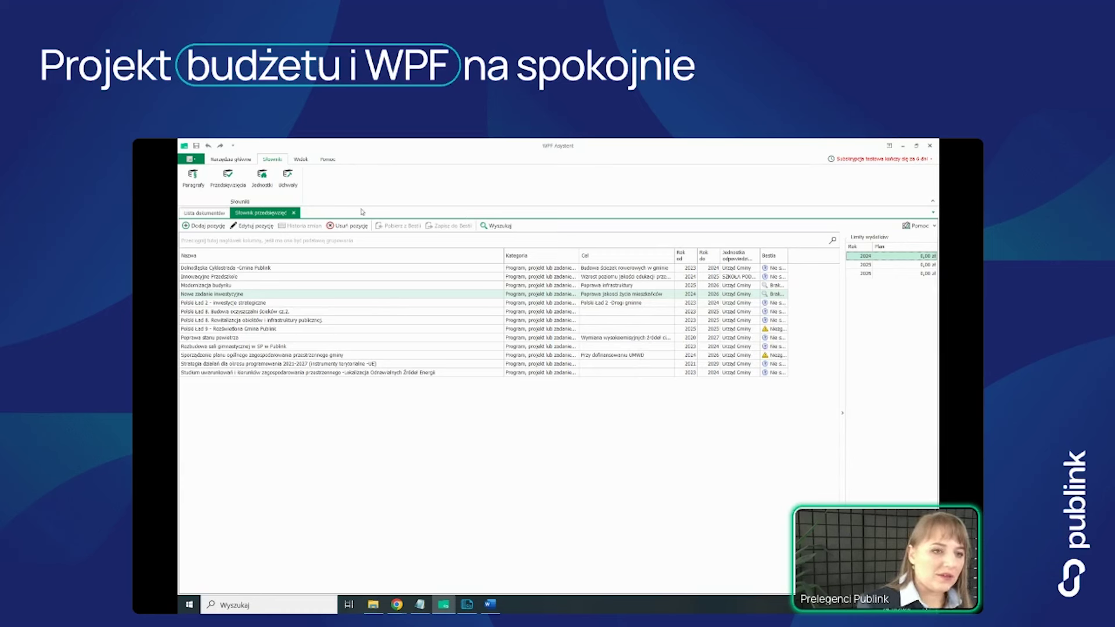
Step: Close the undertakings dictionary and reopen the last of the 2025 WPF projects, X/2025
left_click(295, 214)
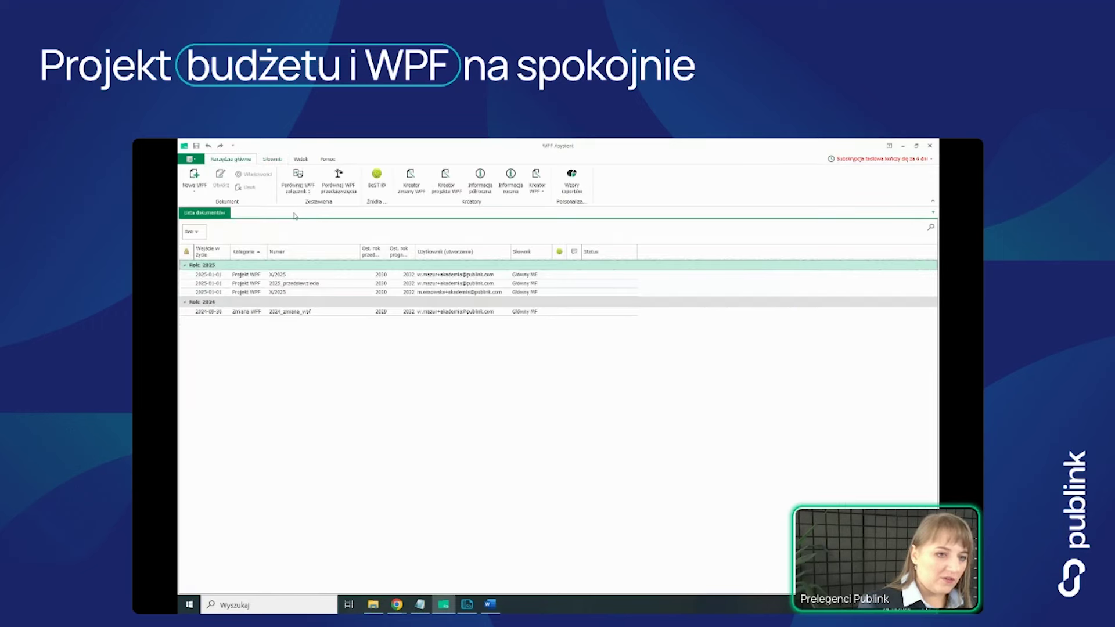
left_click(339, 292)
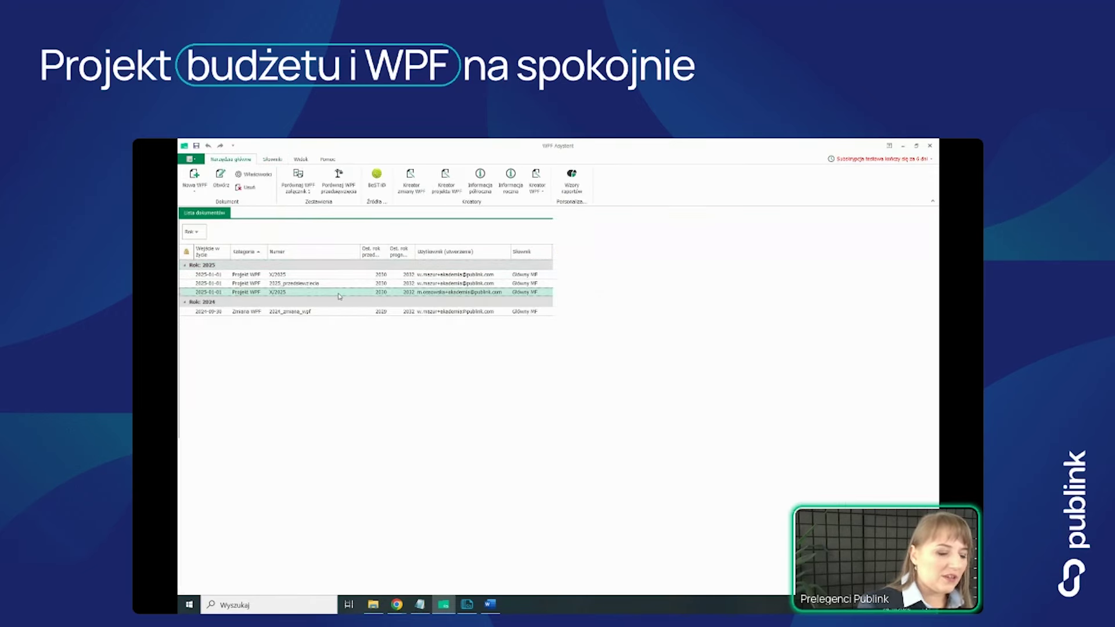
double_click(340, 293)
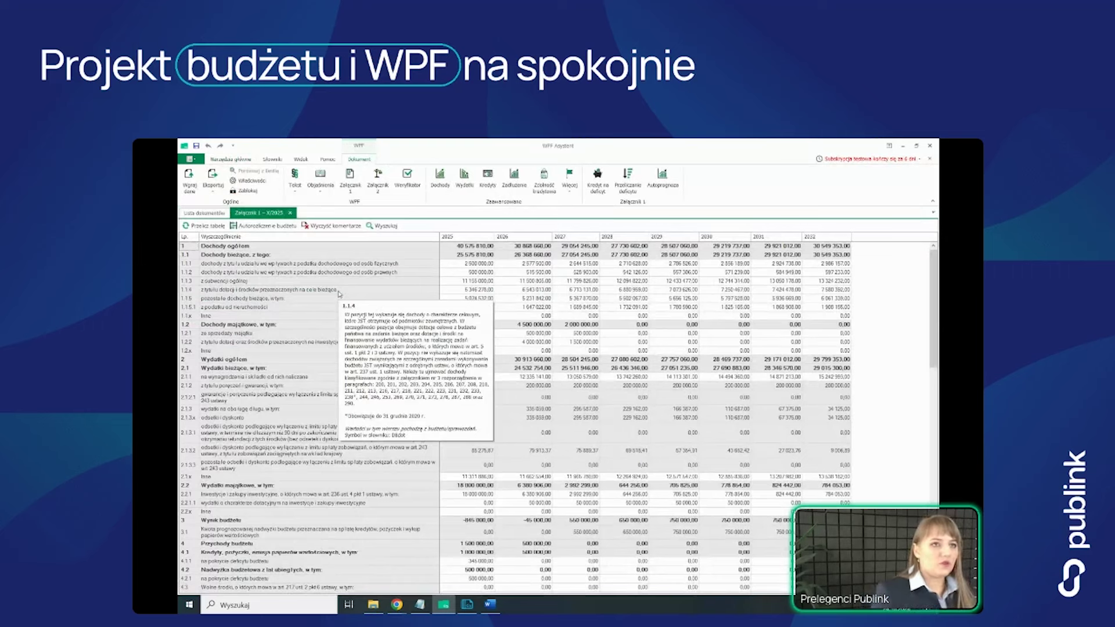